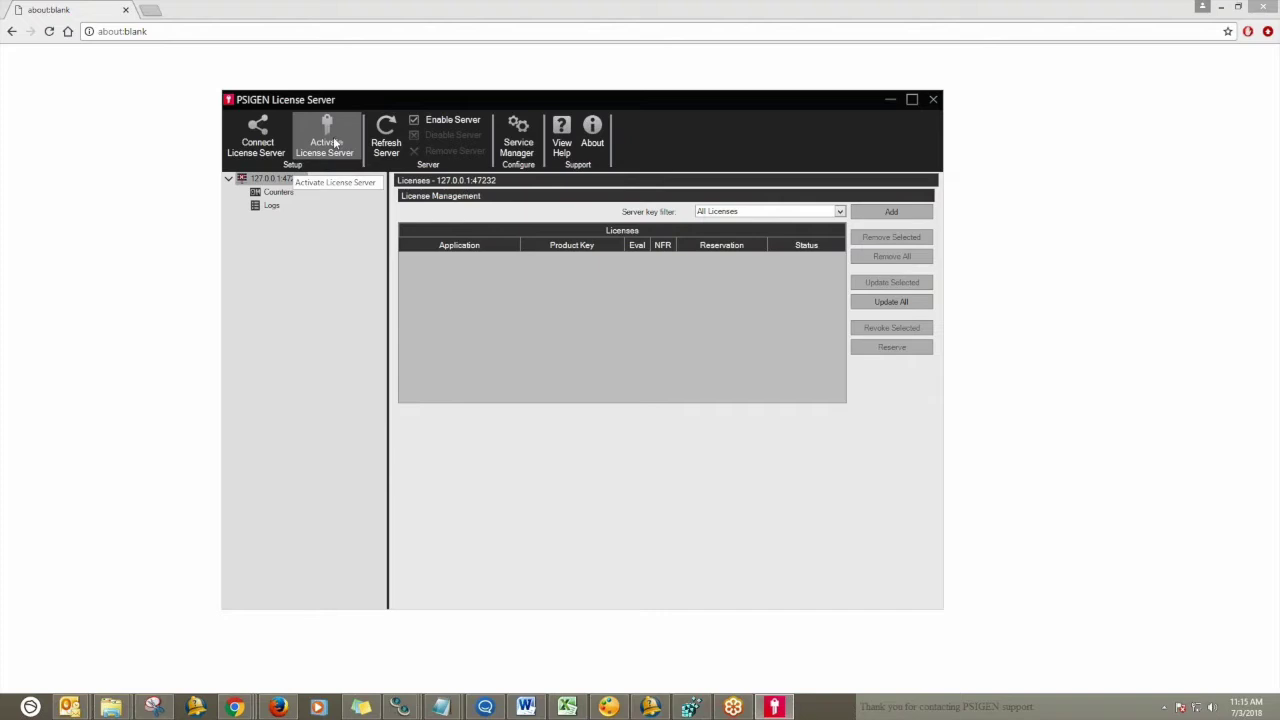
Start activating the license server with licenses retrieved over the internet, and copy the activation key from the Notepad notes
click(333, 138)
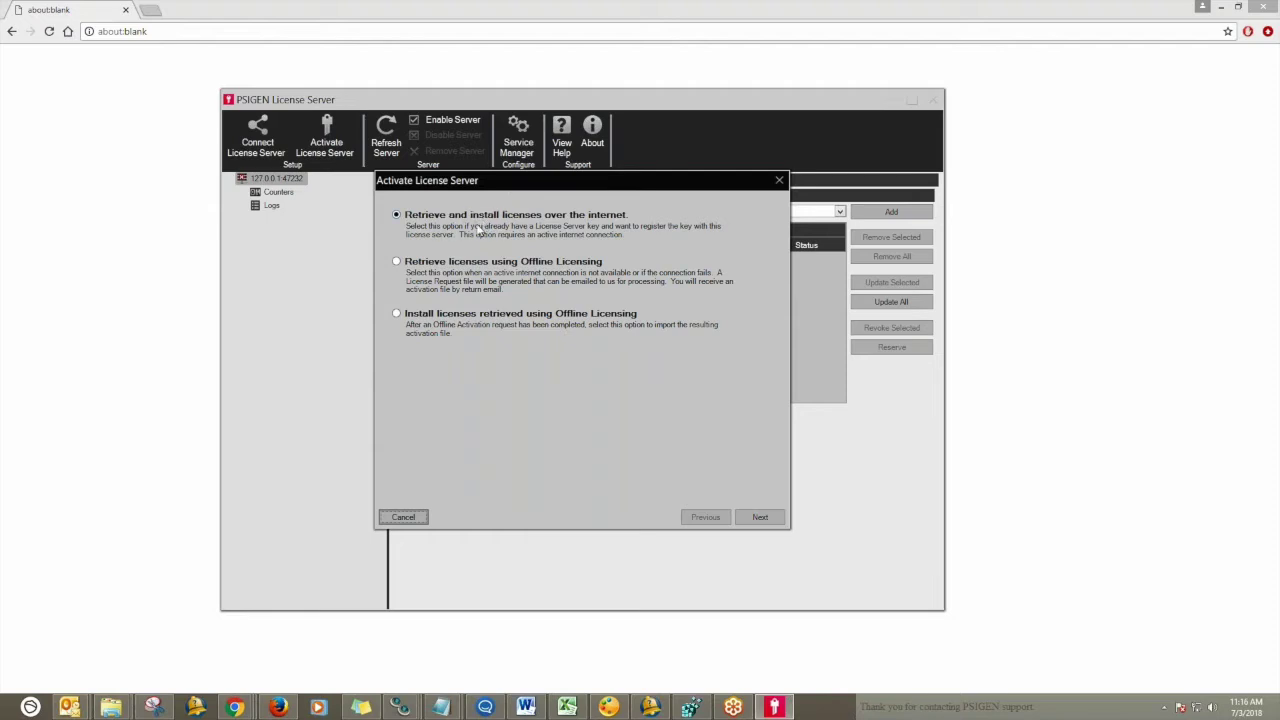
click(759, 517)
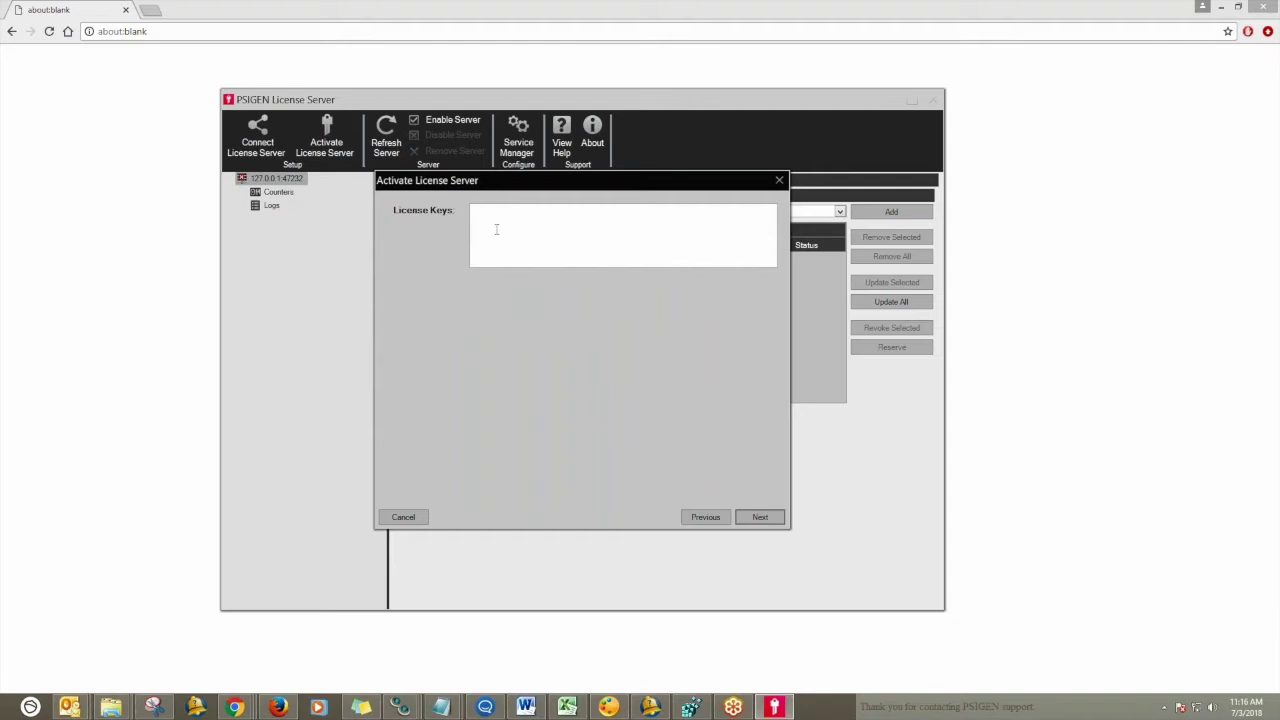
click(441, 707)
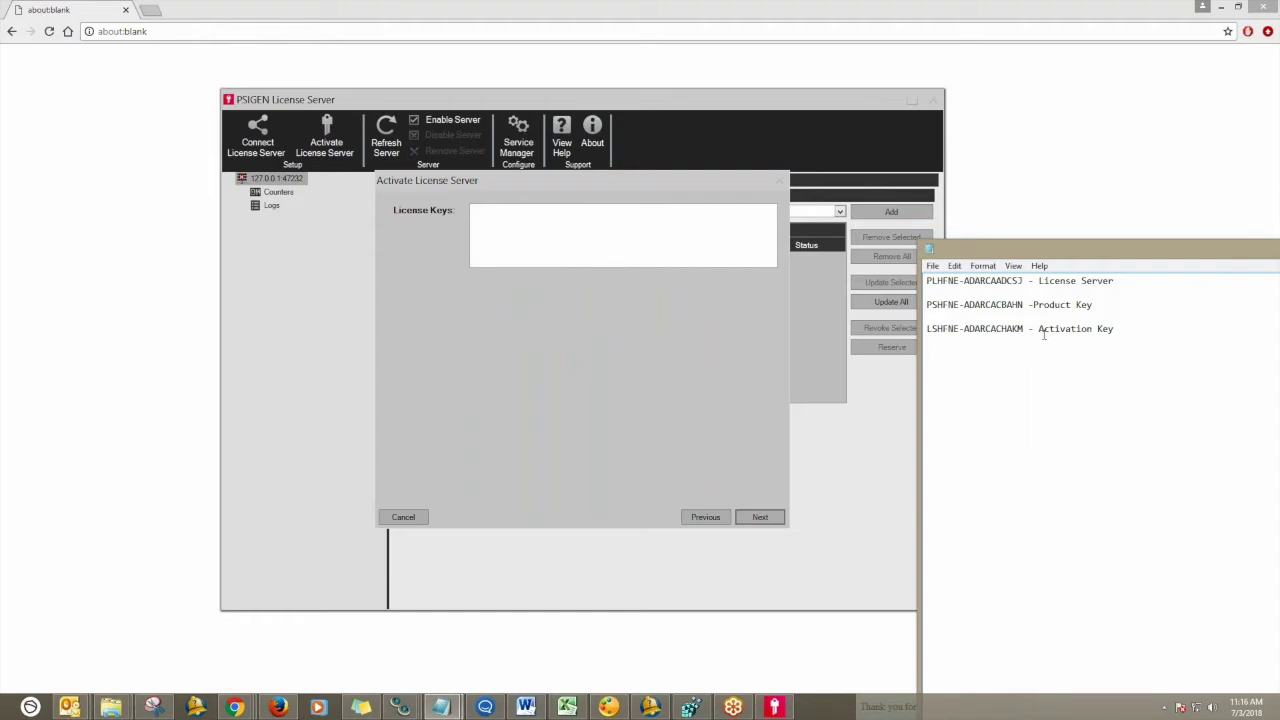
drag(1020, 328, 928, 332)
key(ctrl+c)
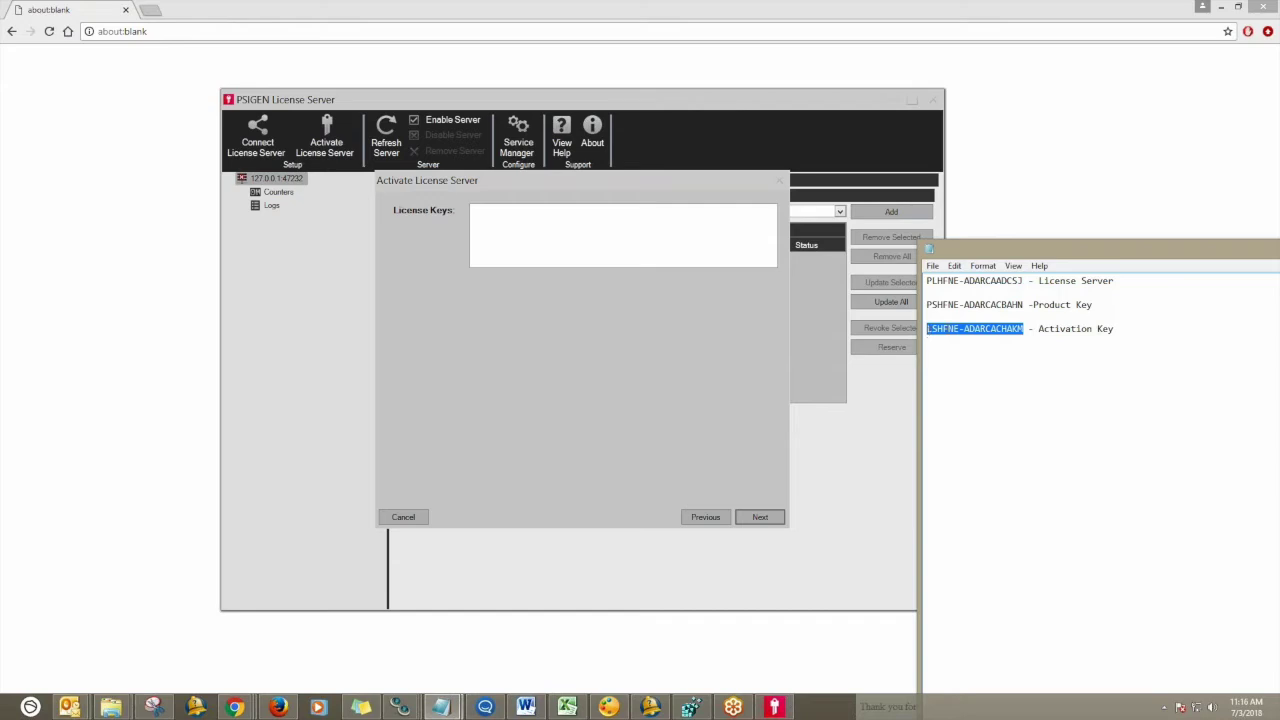
drag(1145, 252, 1279, 252)
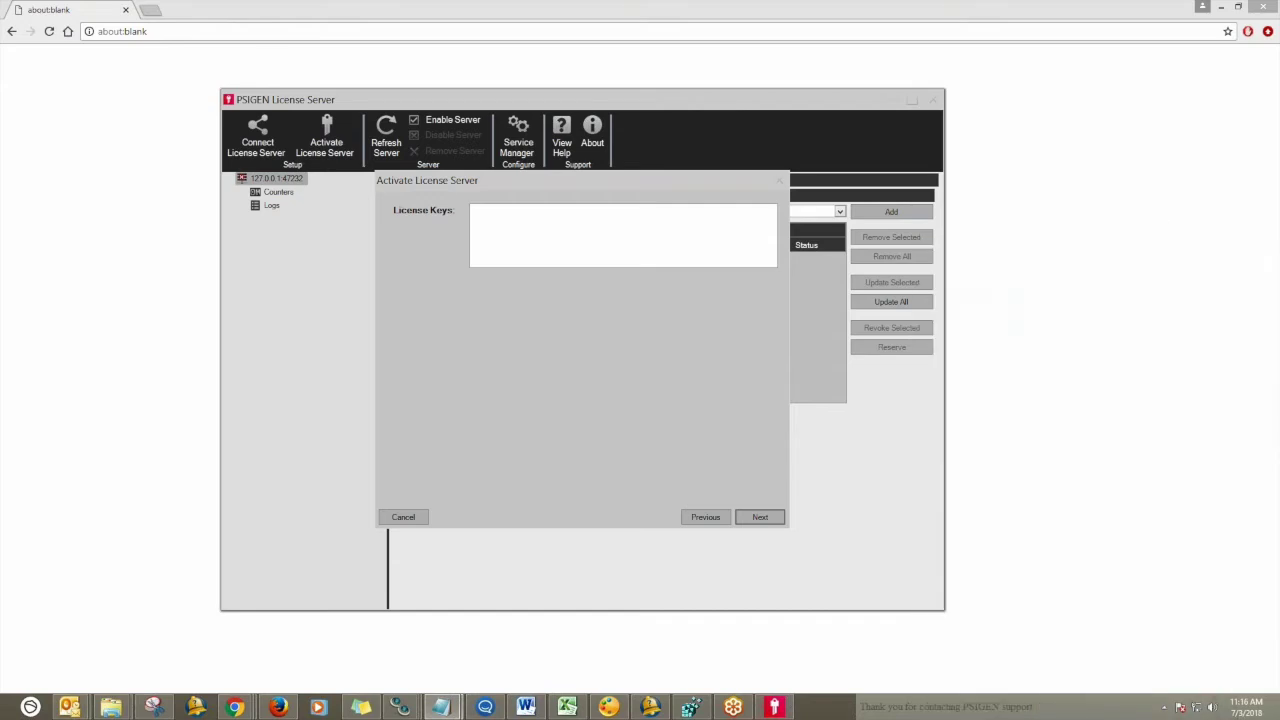
Paste the activation key into the License Keys field and submit the prefilled registration form to activate the server
click(564, 235)
key(ctrl+v)
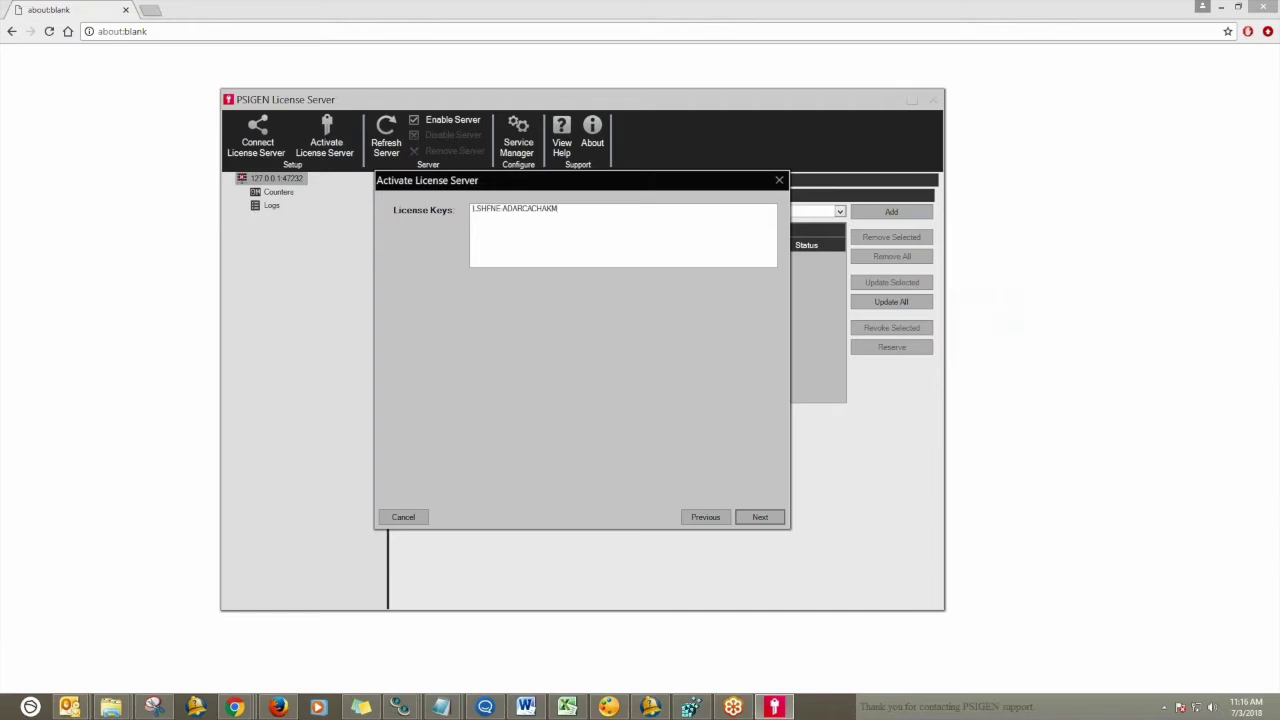
click(760, 517)
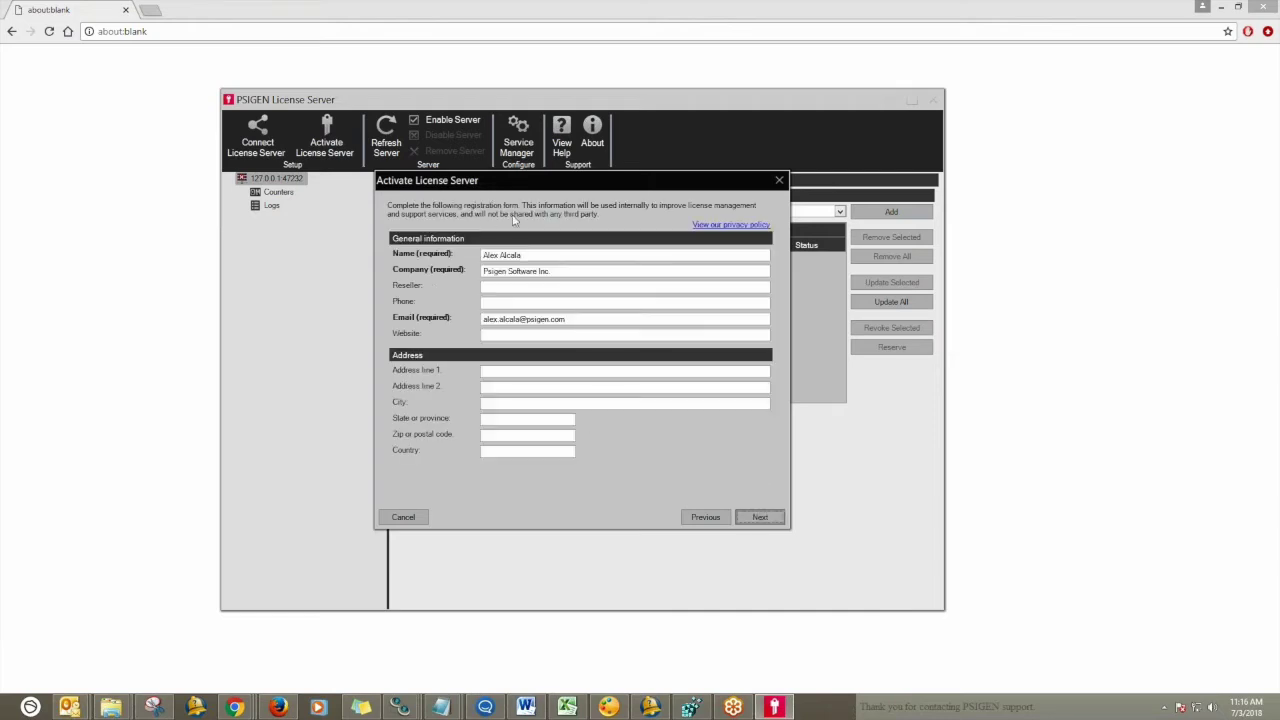
click(755, 520)
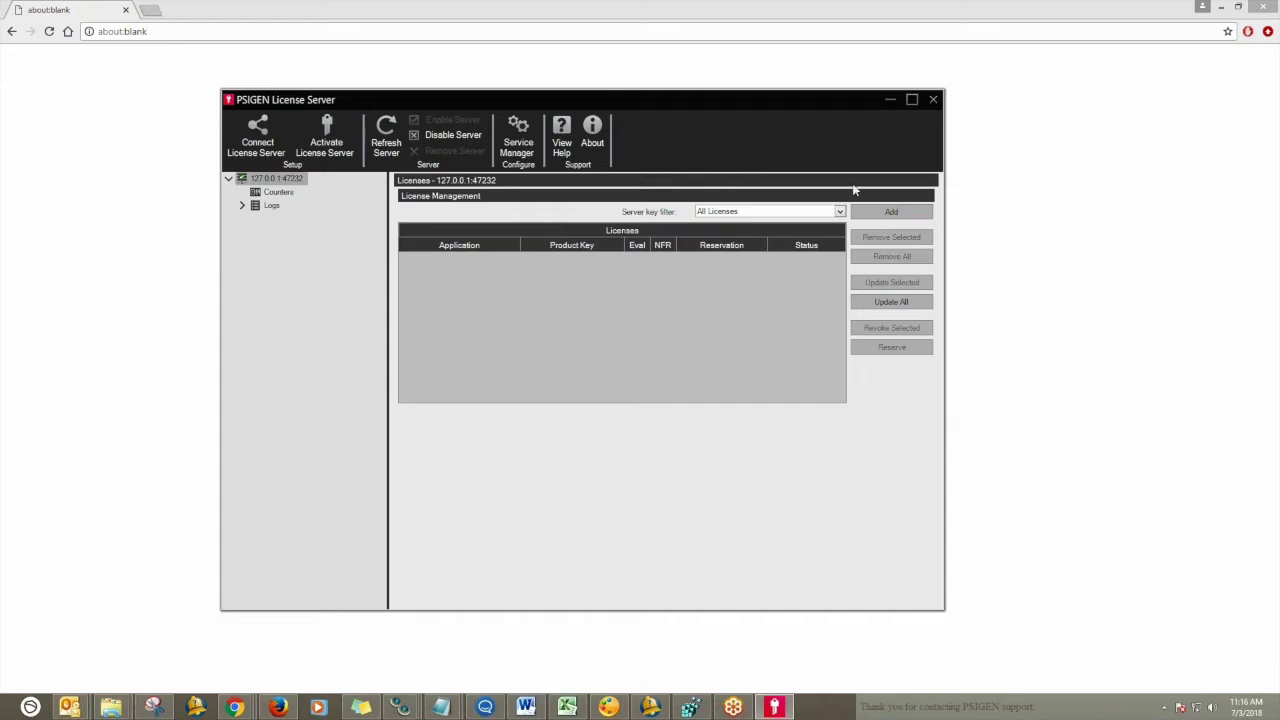
Add a license retrieved over the internet, pasting the product key from the Notepad notes into the License Keys field
click(891, 213)
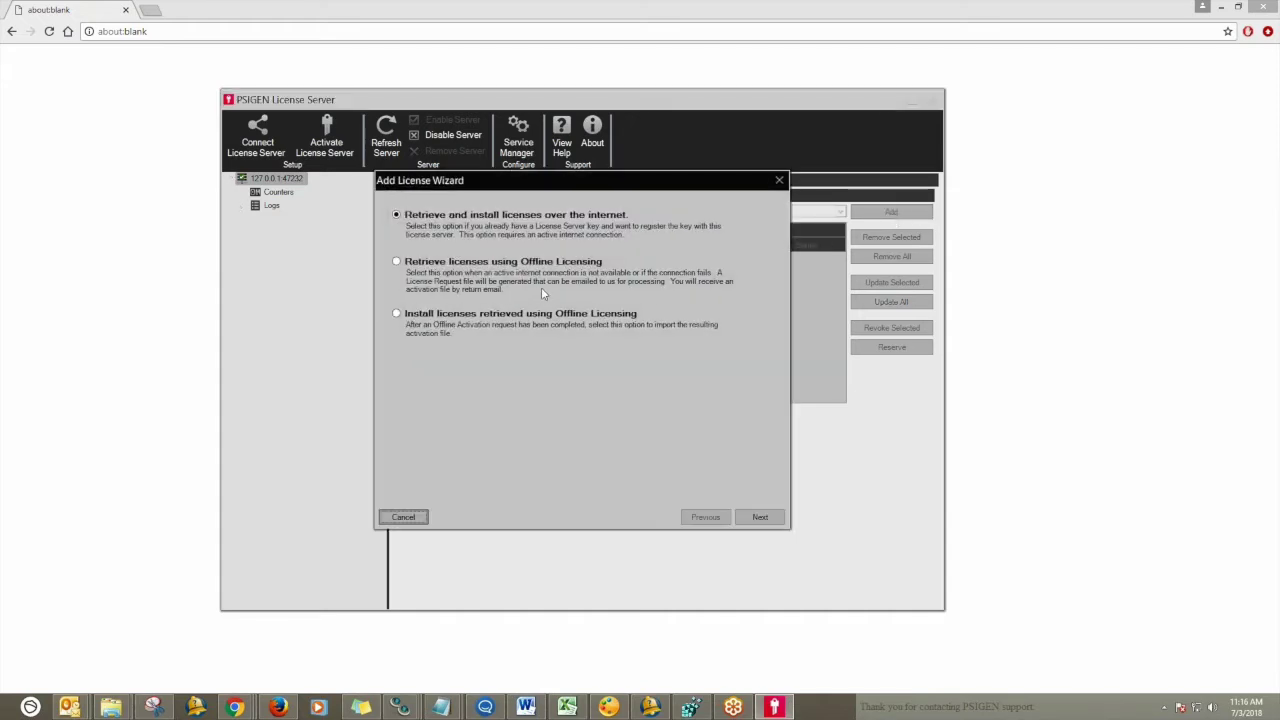
click(760, 517)
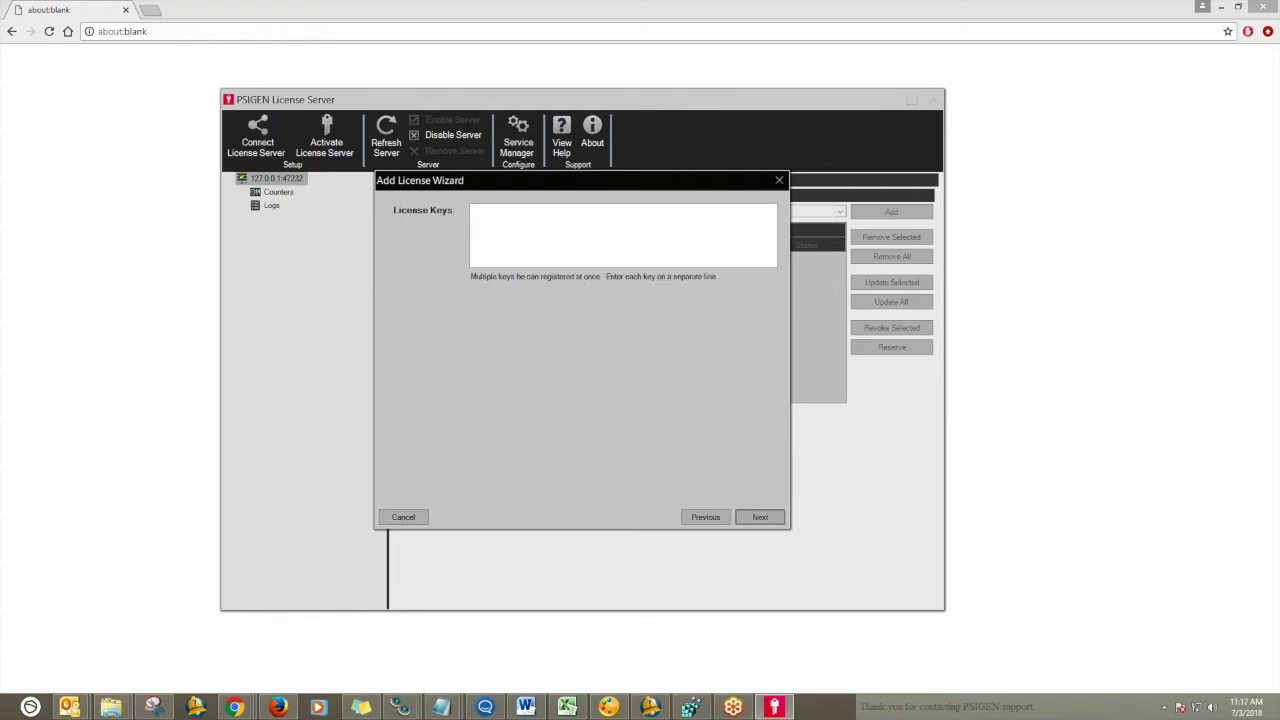
click(440, 707)
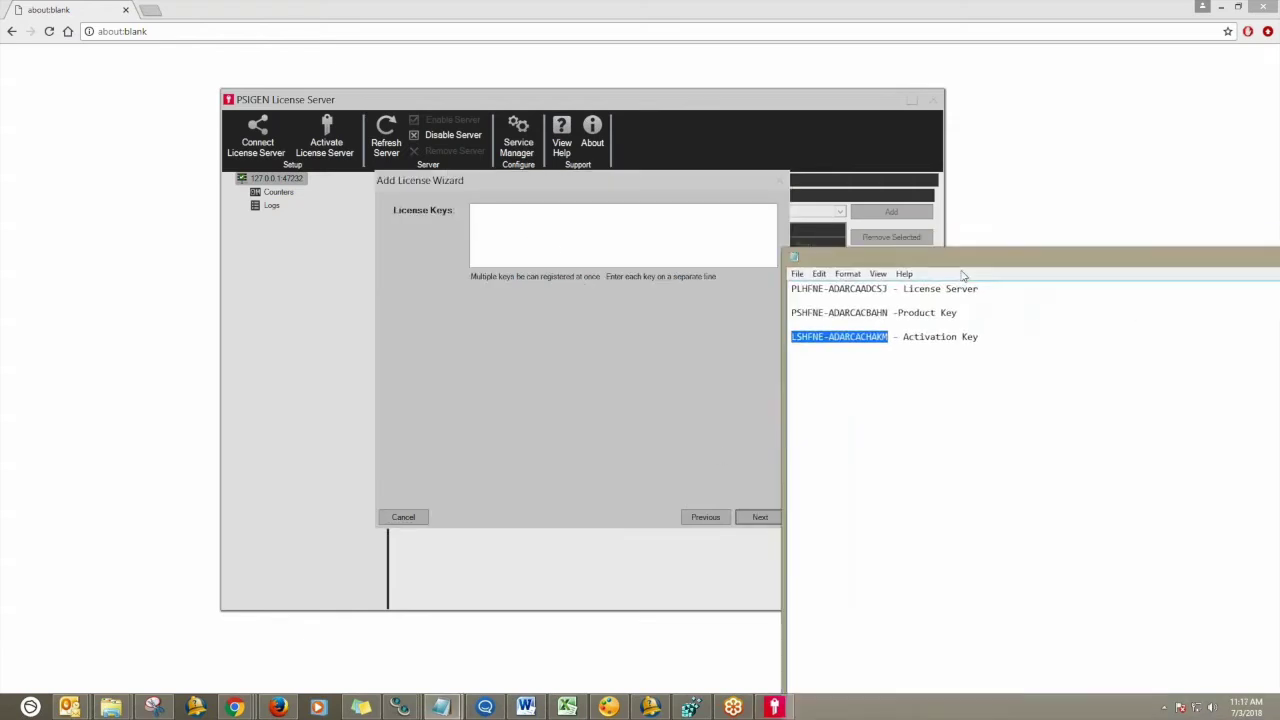
drag(963, 278, 820, 278)
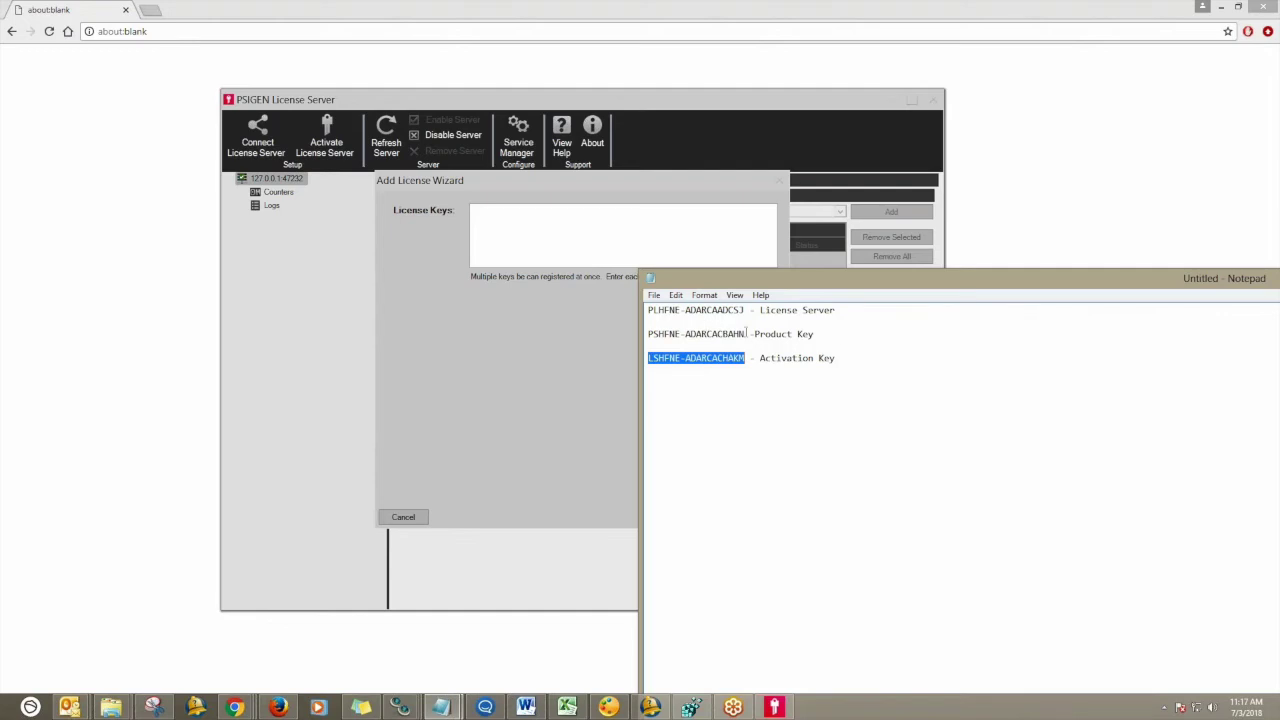
drag(745, 334, 648, 334)
key(ctrl+c)
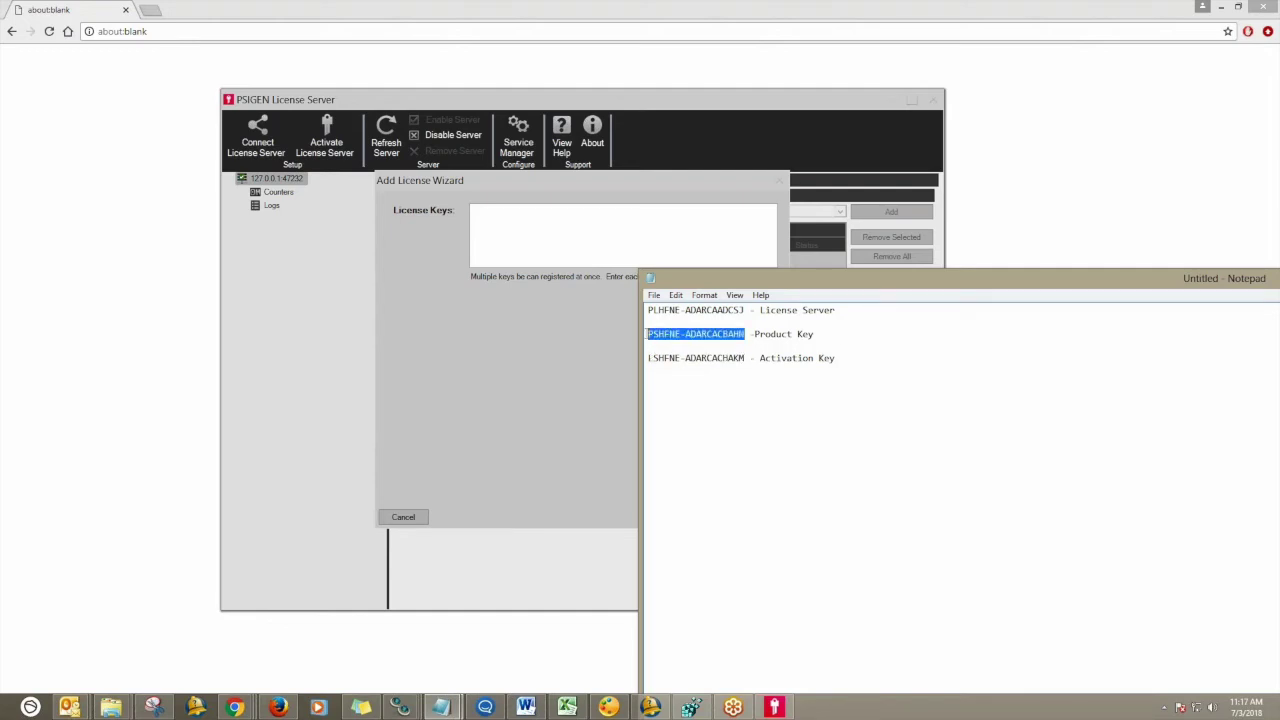
click(530, 227)
key(ctrl+v)
Review the license server key and product key entries in the Notepad notes
click(440, 707)
drag(860, 278, 1237, 320)
key(super+Down)
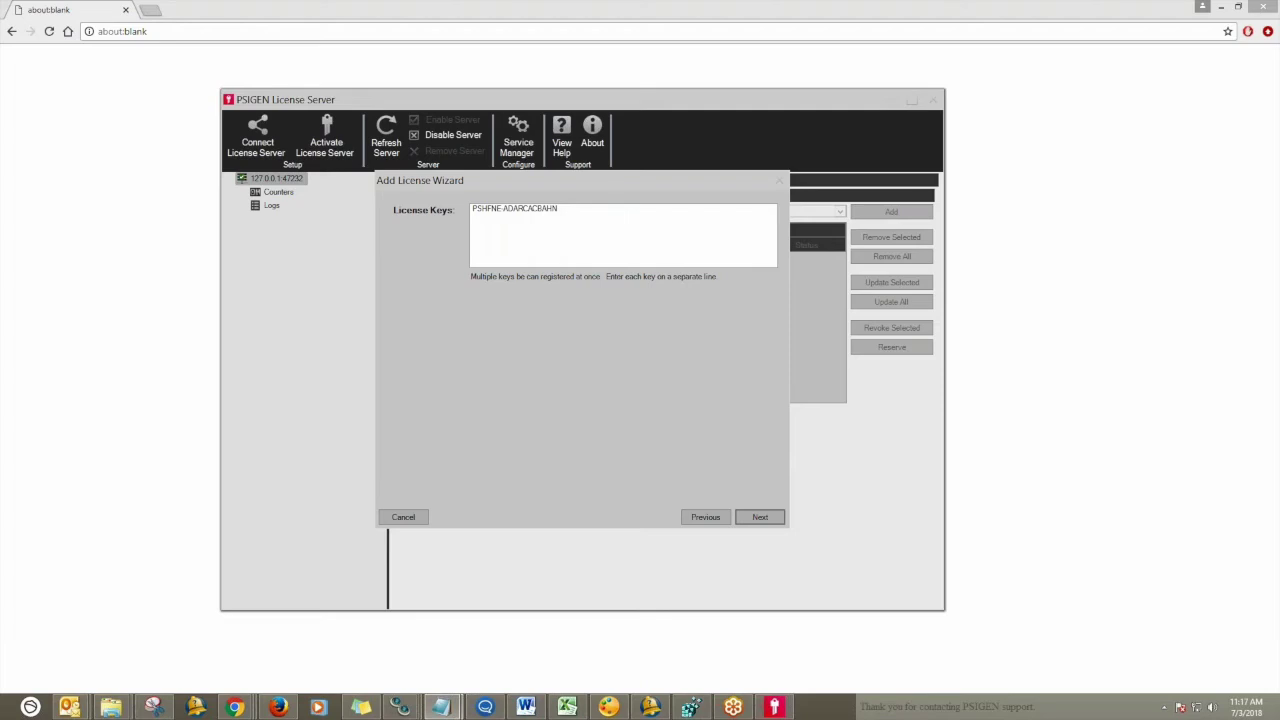
drag(1279, 256, 530, 256)
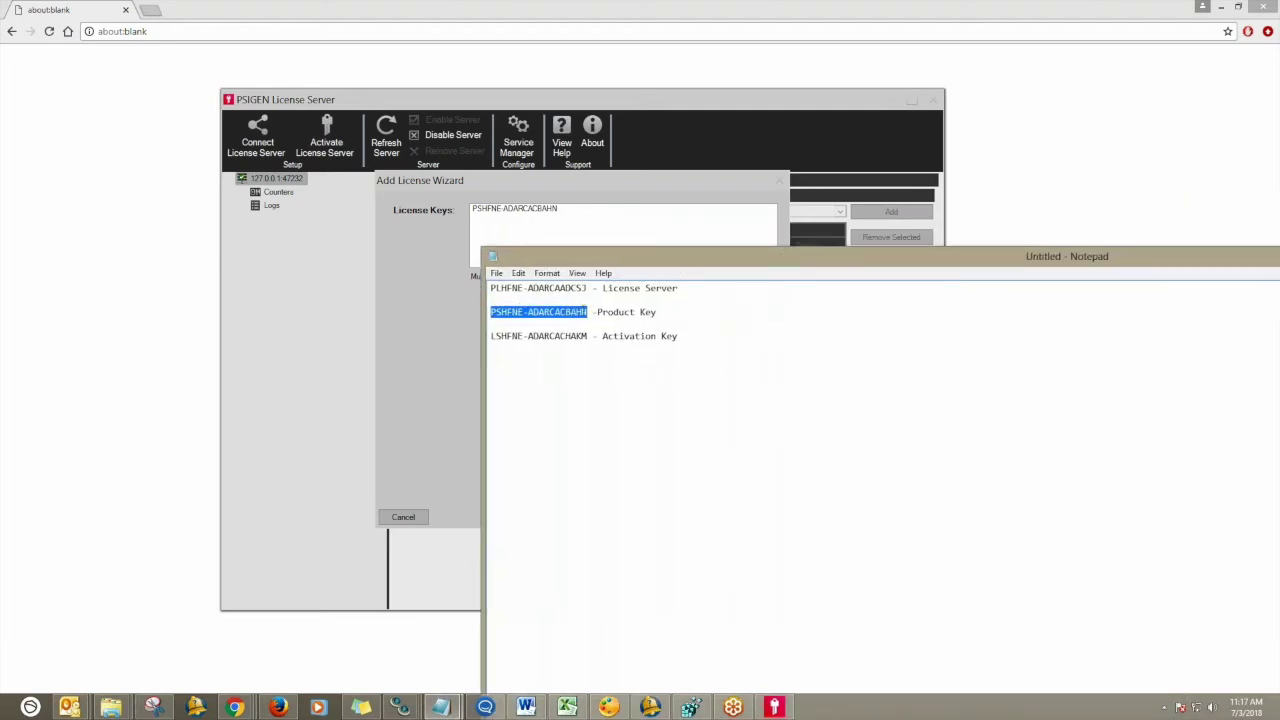
click(587, 290)
drag(587, 290, 490, 290)
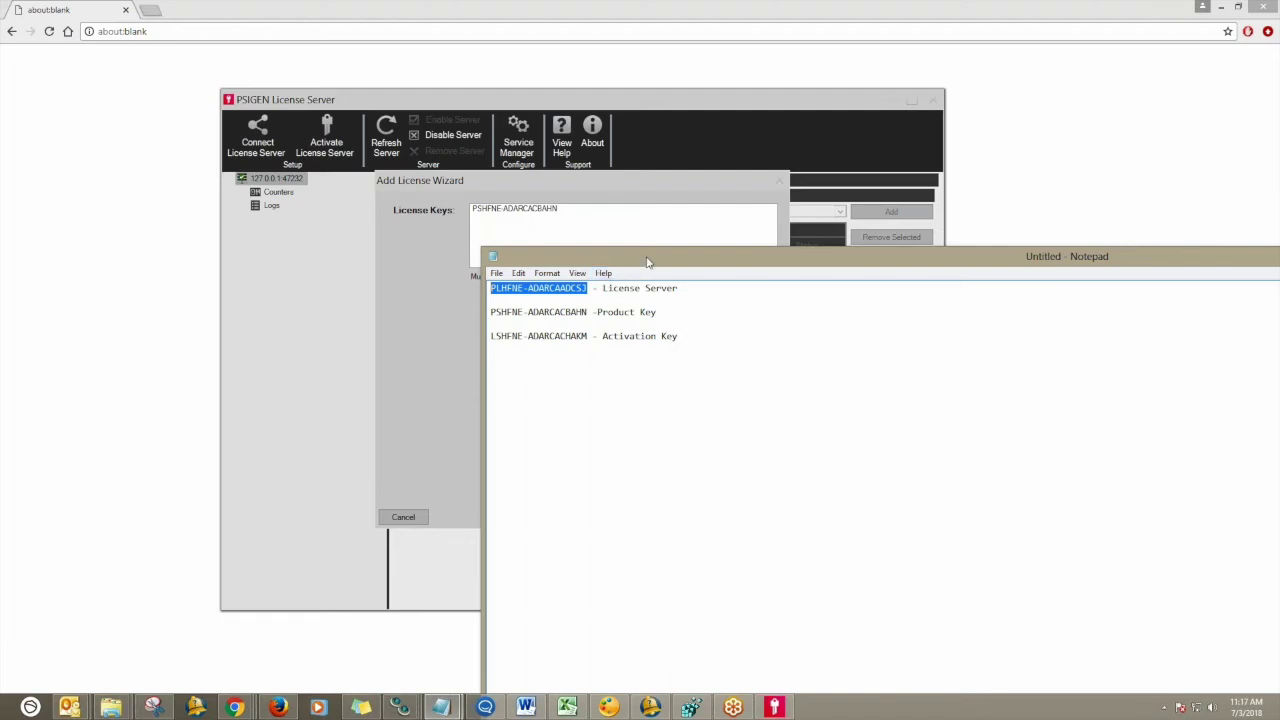
drag(588, 312, 521, 312)
click(441, 707)
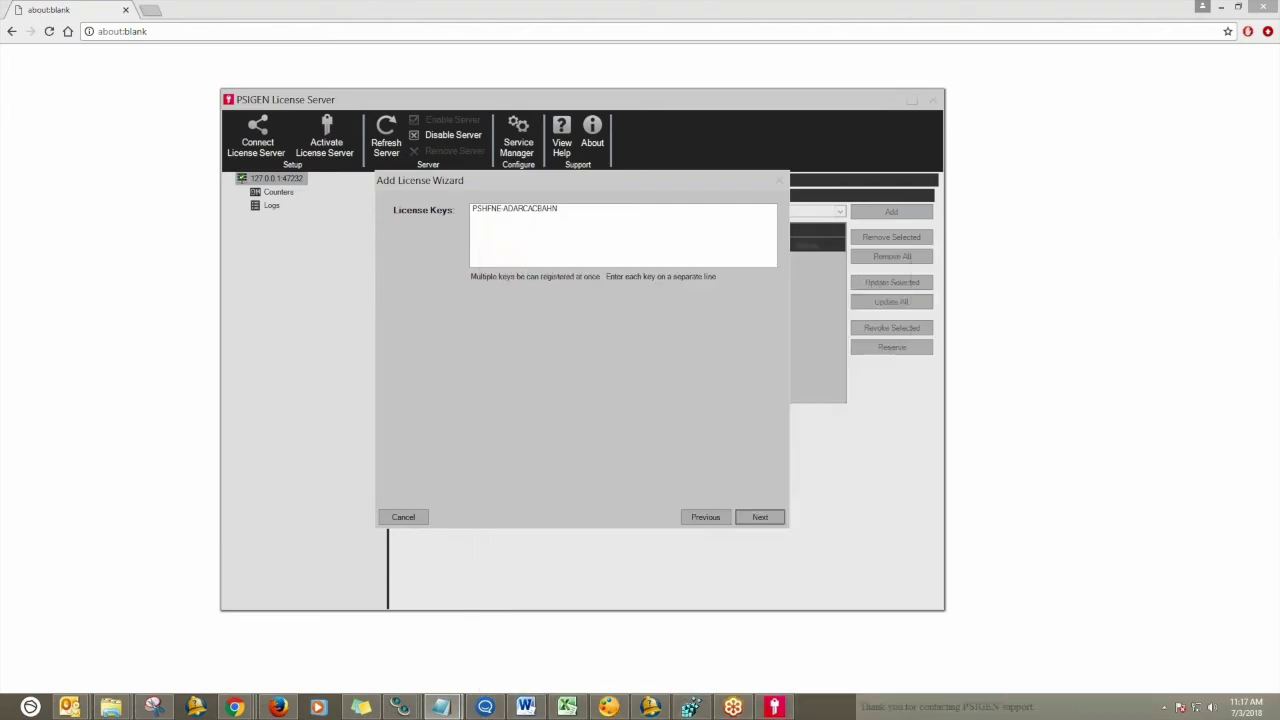
Submit the entered product key and complete the Add License Wizard
click(639, 379)
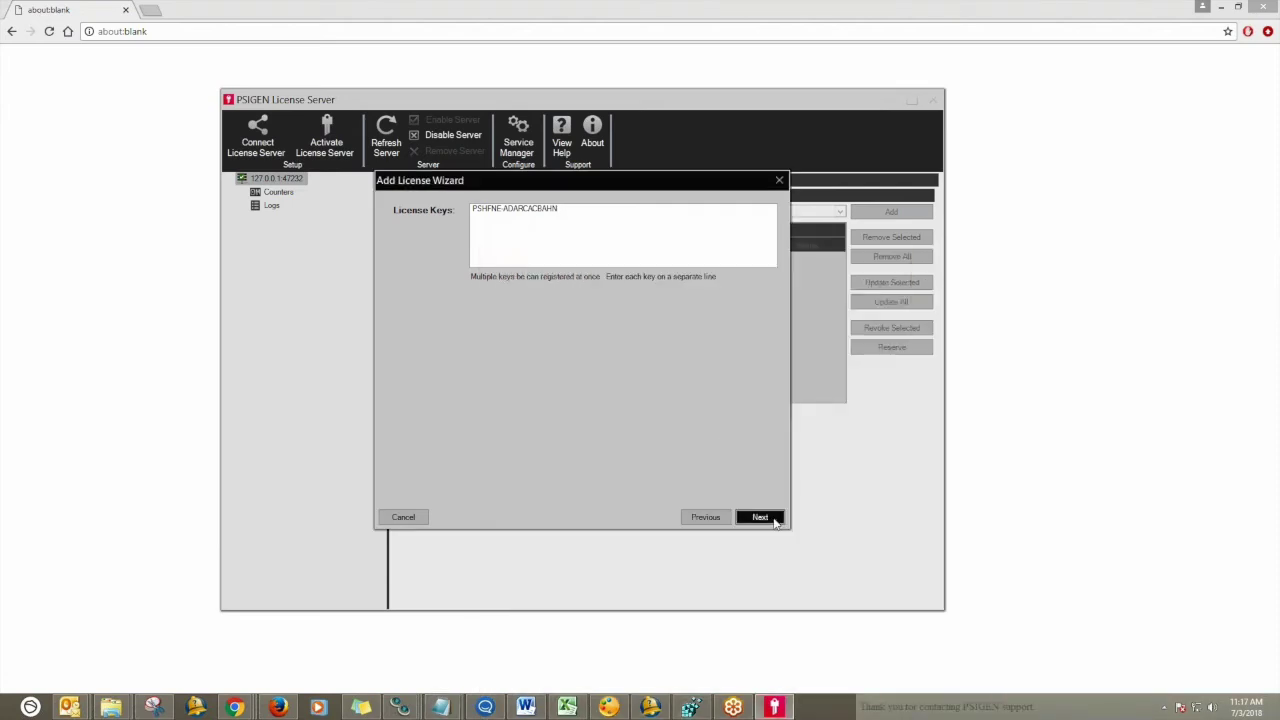
click(774, 517)
click(777, 522)
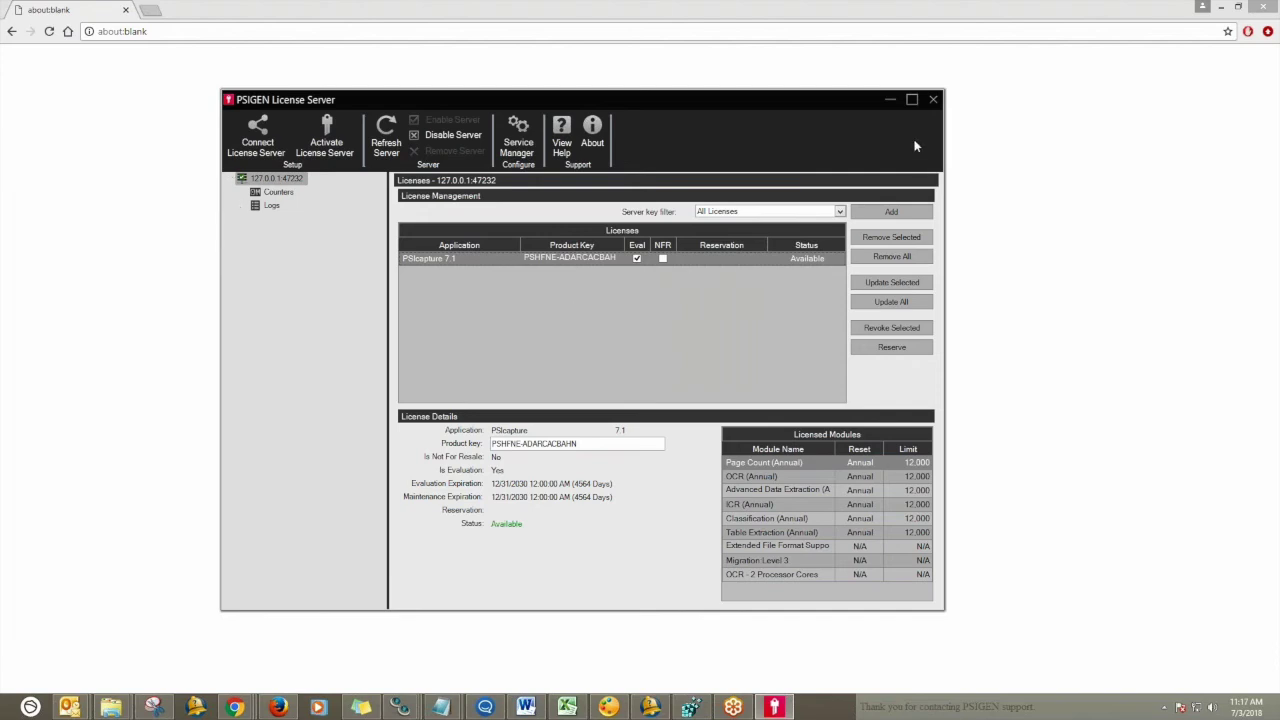
Close the PSIGEN License Server and launch PSIcapture
click(933, 100)
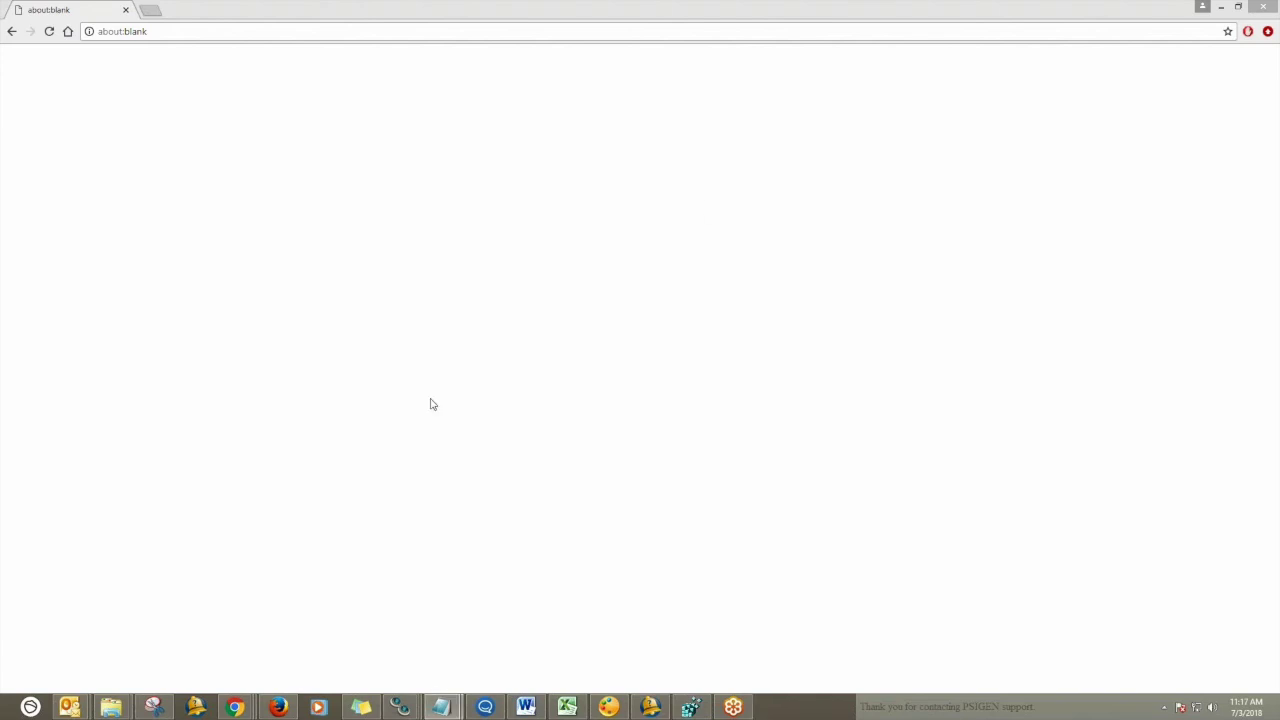
click(30, 708)
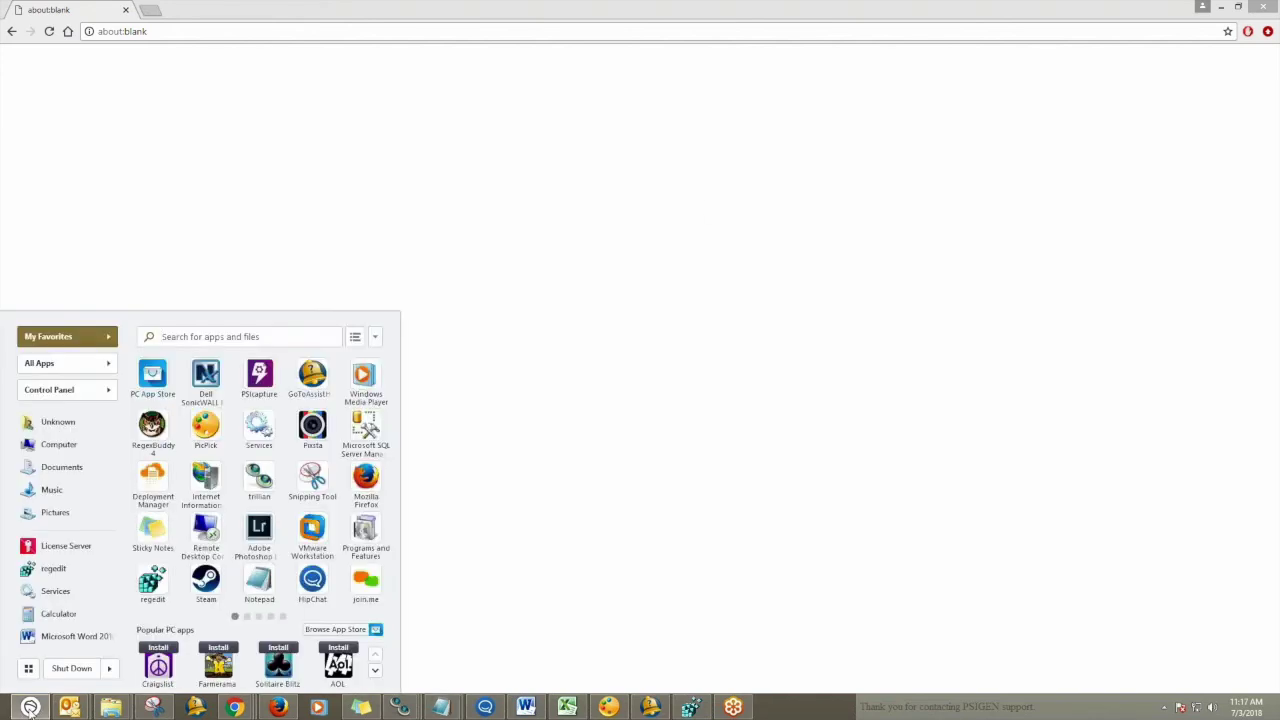
click(270, 373)
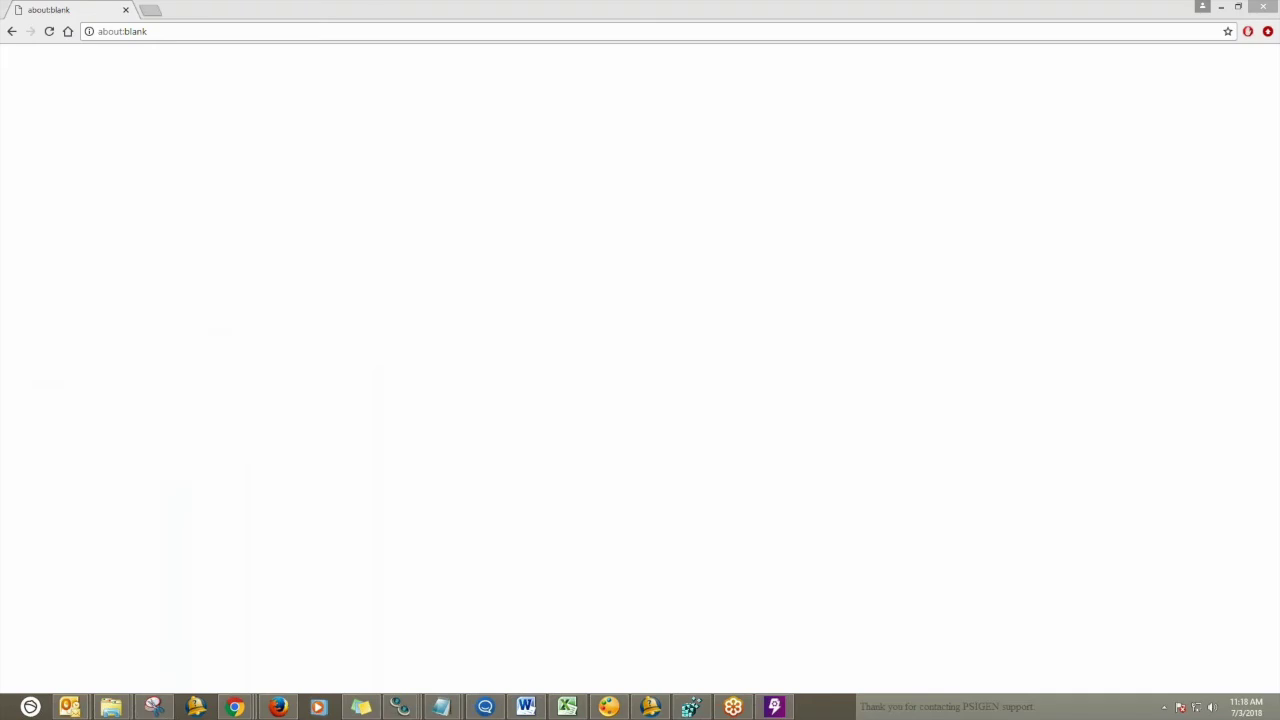
click(774, 706)
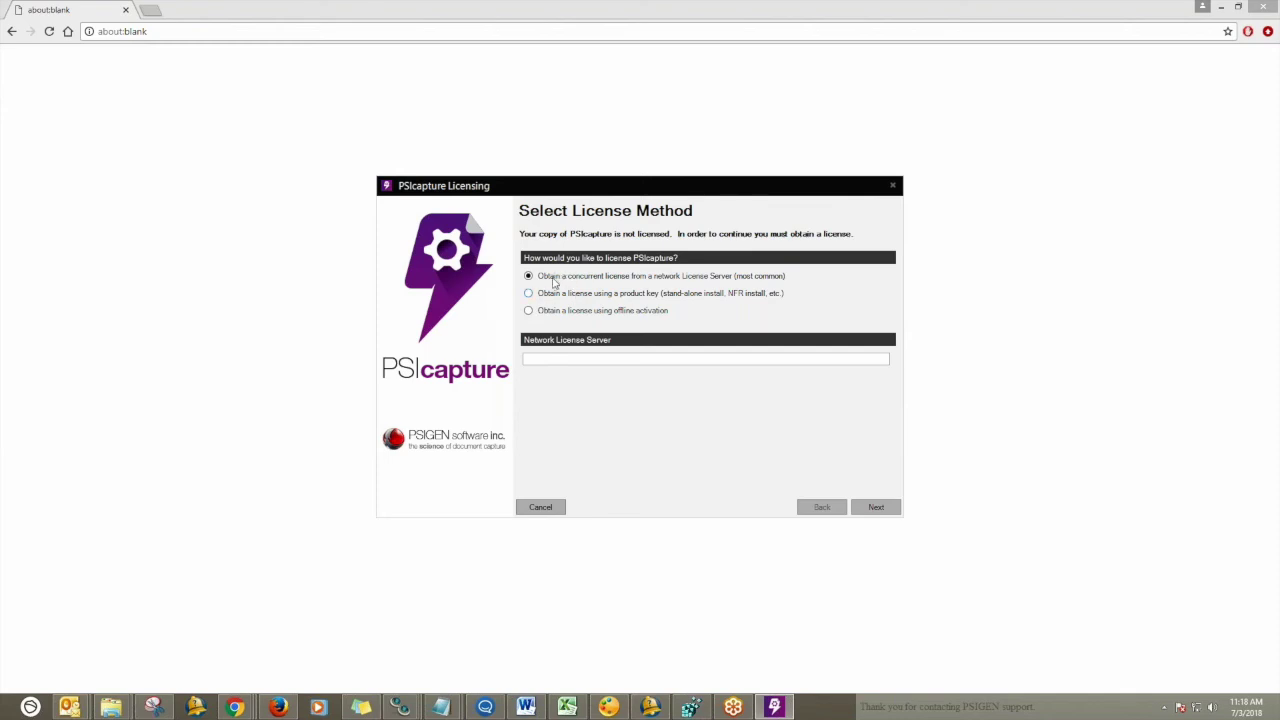
Request a concurrent PSIcapture license from the network License Server at localhost
click(587, 360)
text(calhost)
click(880, 508)
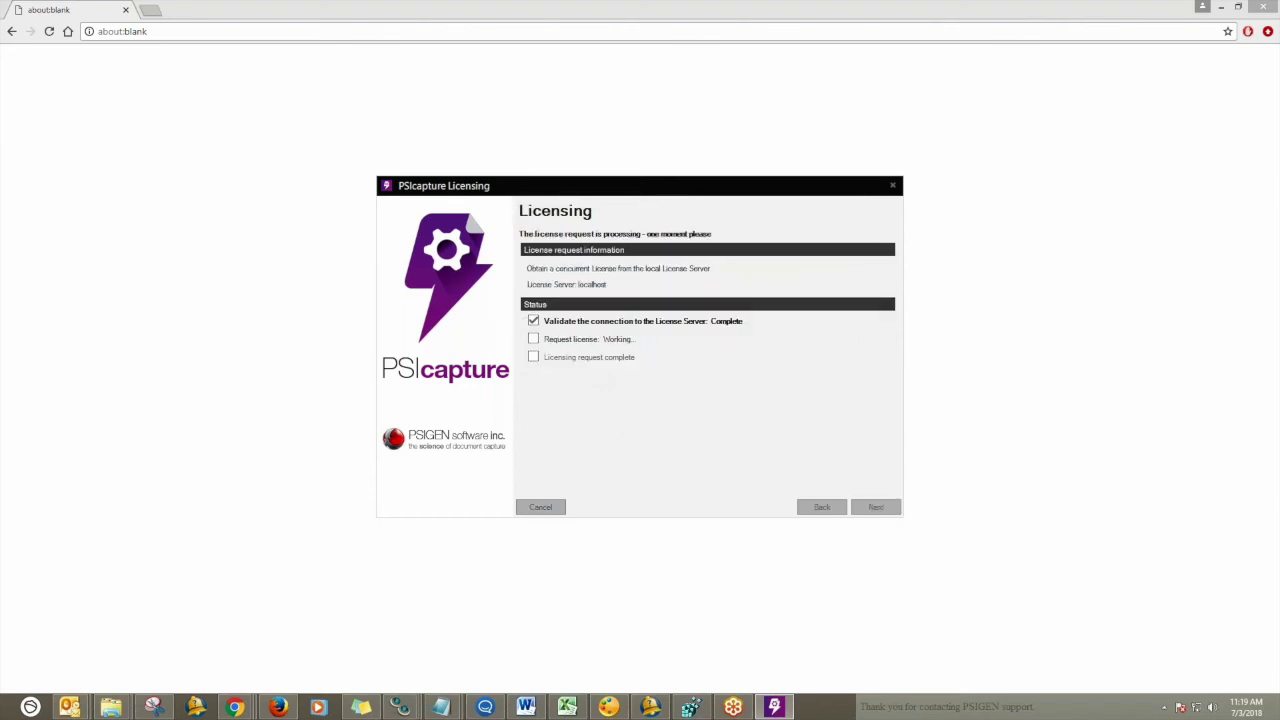